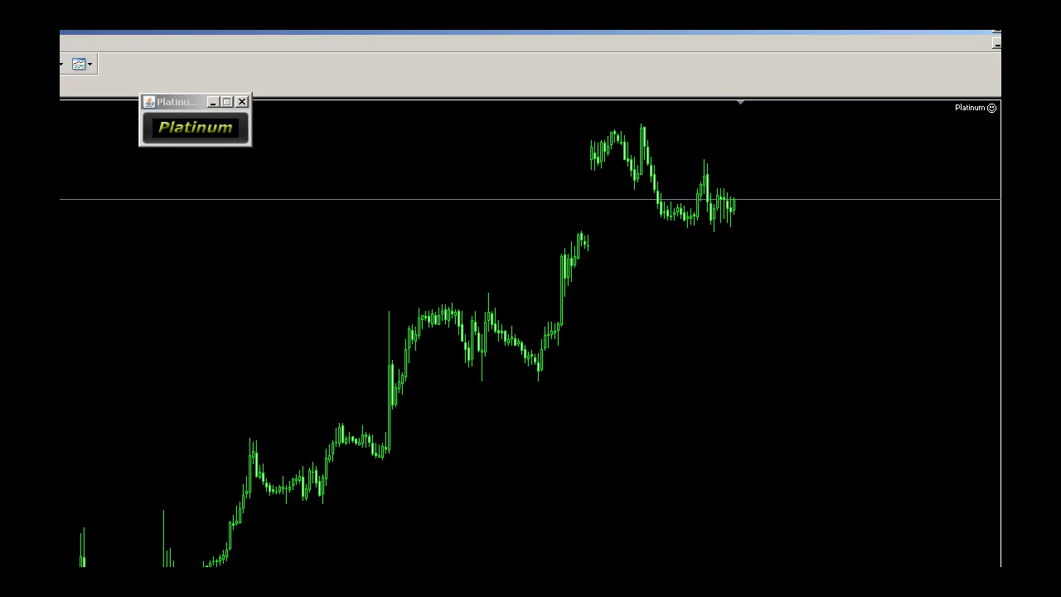
- Draw a rising red trendline below the GBPUSD price bars
mouse_move(335, 567)
mouse_down()
mouse_move(515, 420)
mouse_move(524, 426)
mouse_up()
- Open the Platinum panel, scan the chart, select Trendline 34889 [GBPUSD] and dismiss the alert
click(209, 132)
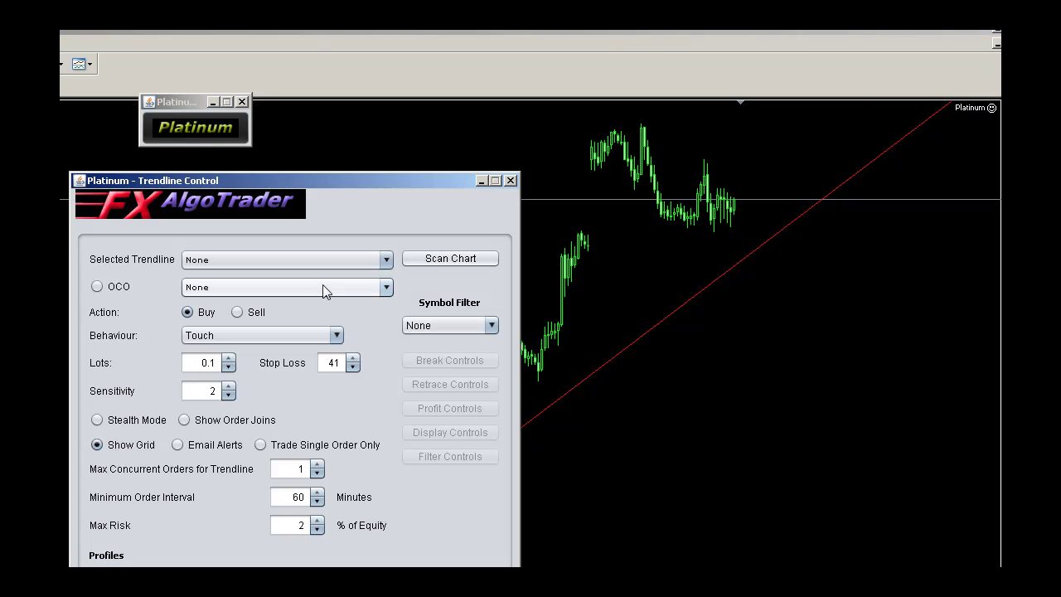
drag(288, 182, 270, 160)
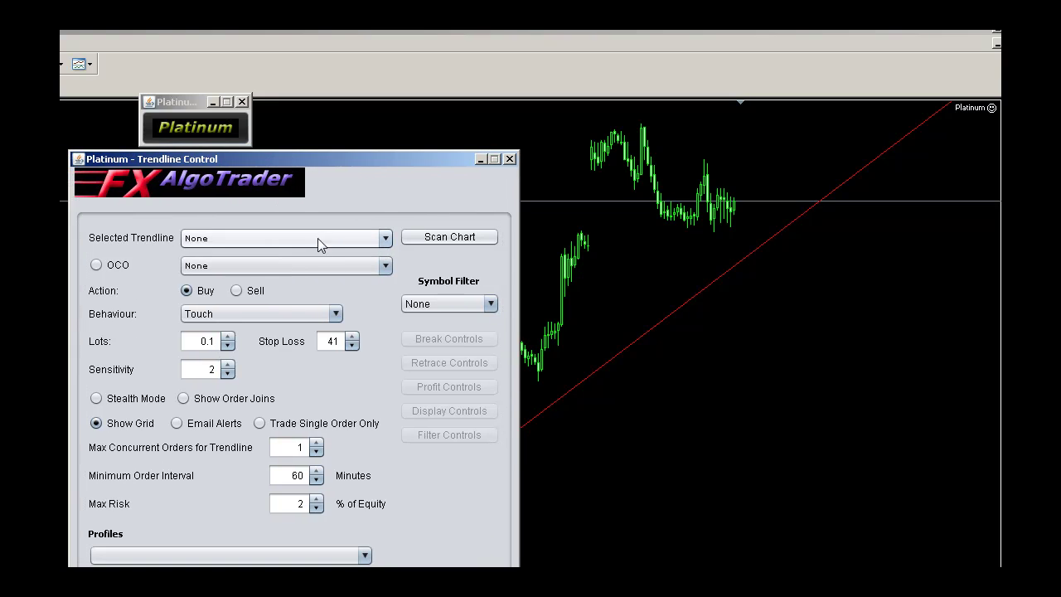
click(416, 238)
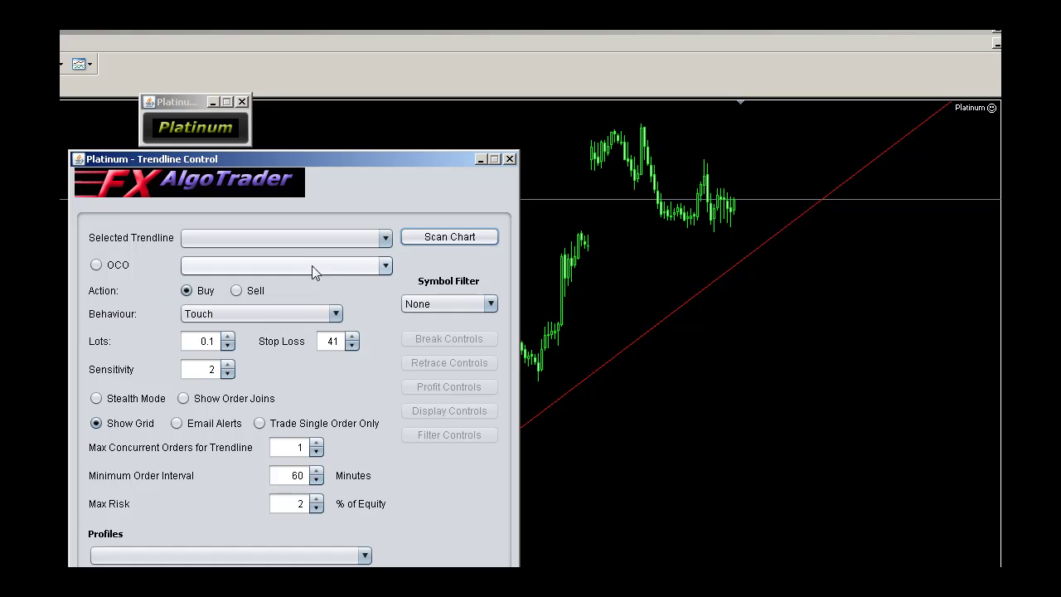
click(289, 240)
click(289, 272)
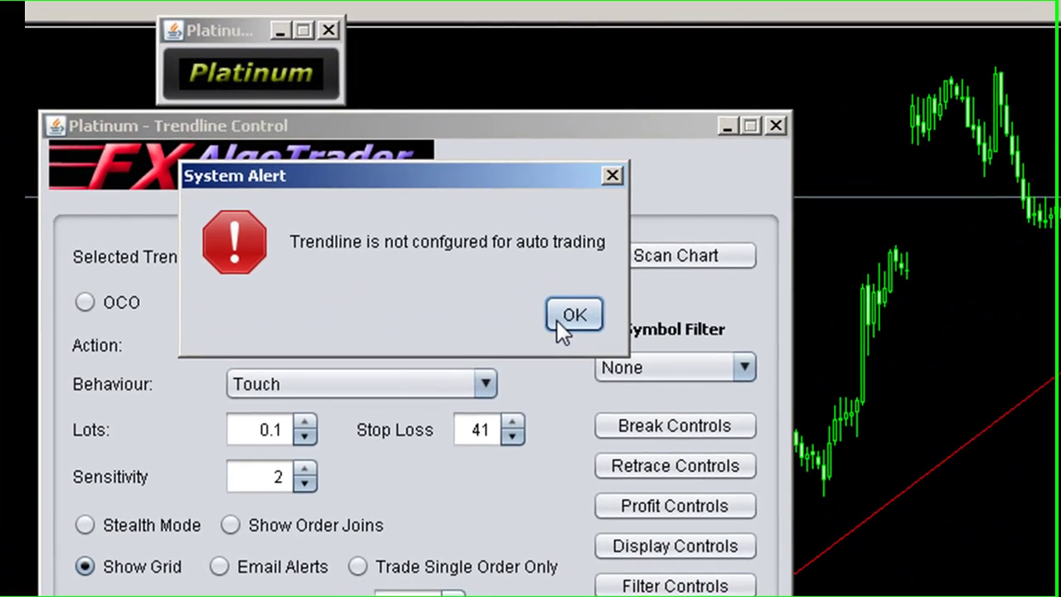
click(567, 316)
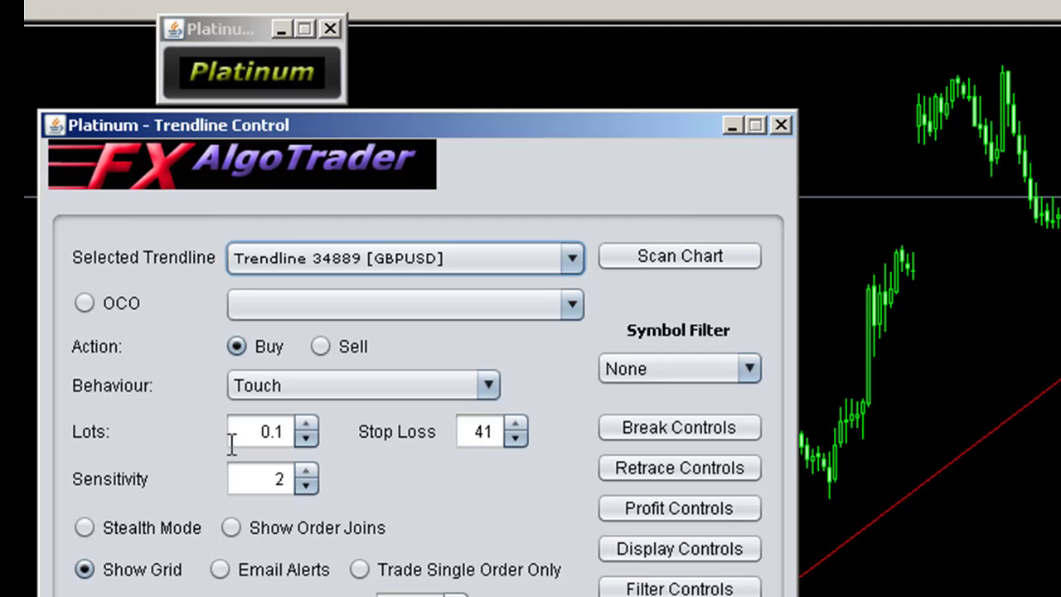
- Lower the trendline's Stop Loss from 41 to 20 with the spinner
click(516, 439)
click(516, 438)
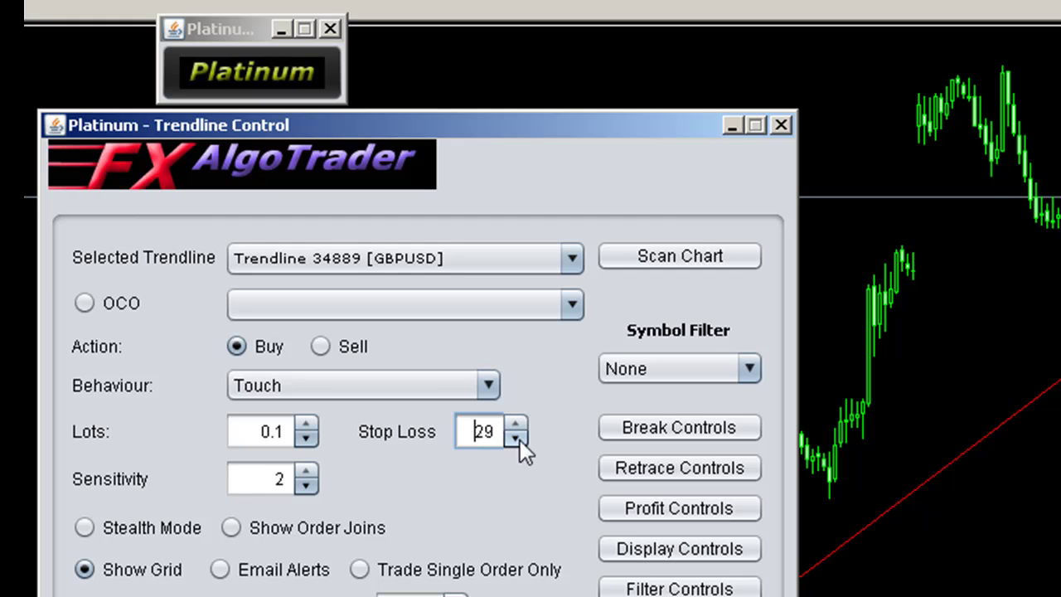
click(516, 438)
click(516, 438)
click(515, 437)
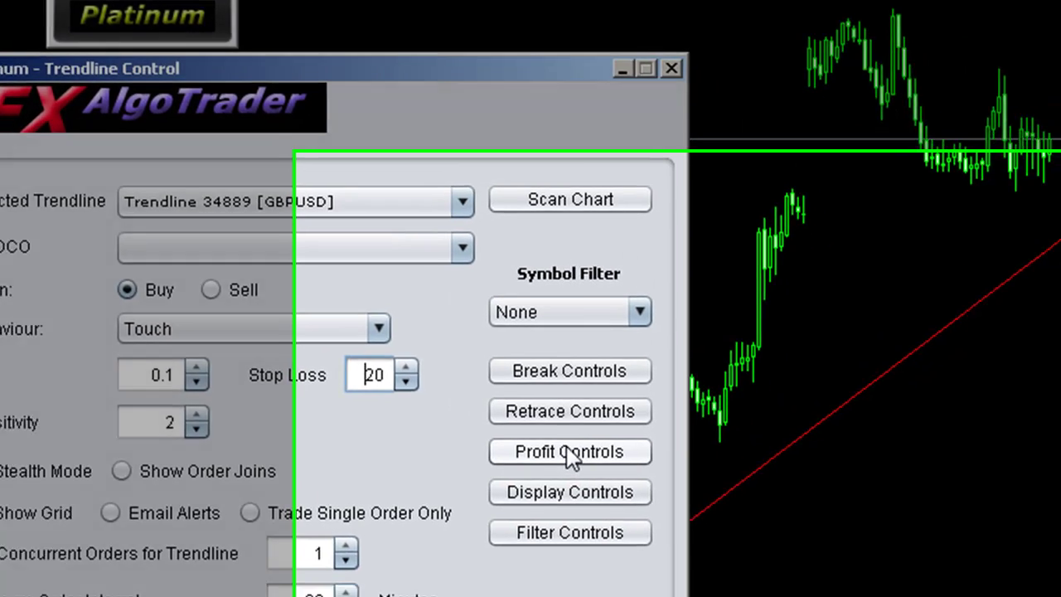
- In Profit Control, set TP #2 to 50 pips while TP #1 stays at 25
click(568, 451)
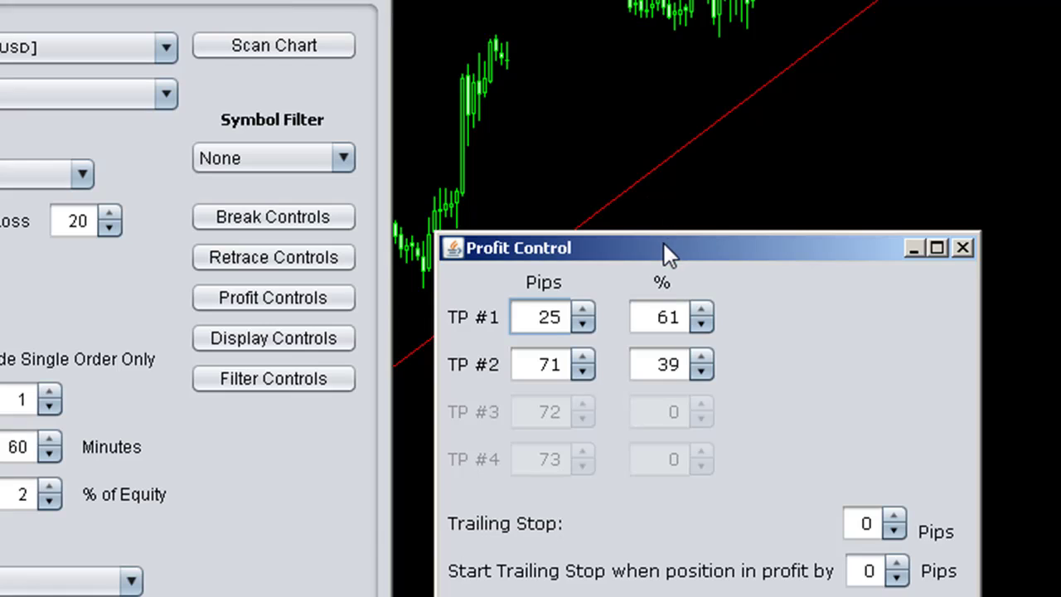
drag(663, 251, 658, 185)
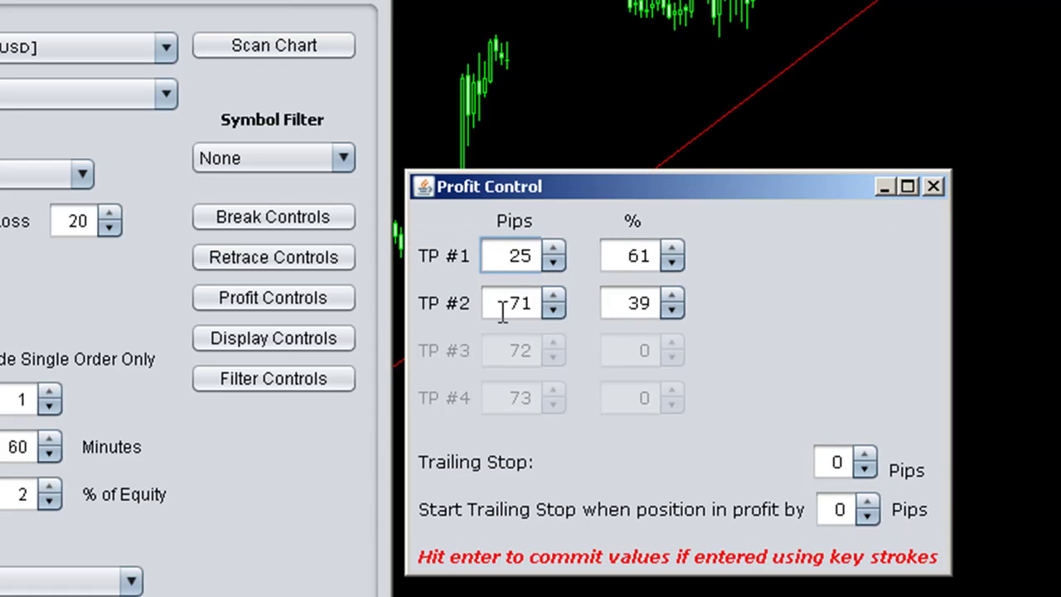
click(551, 295)
click(552, 310)
click(552, 310)
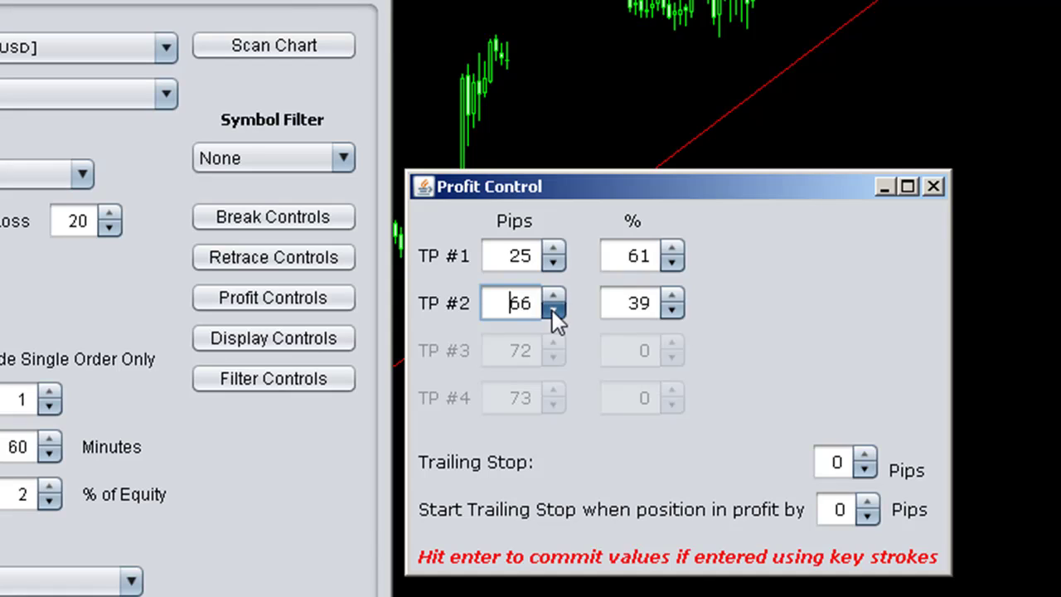
click(553, 309)
drag(496, 302, 543, 290)
text(50)
key(Home)
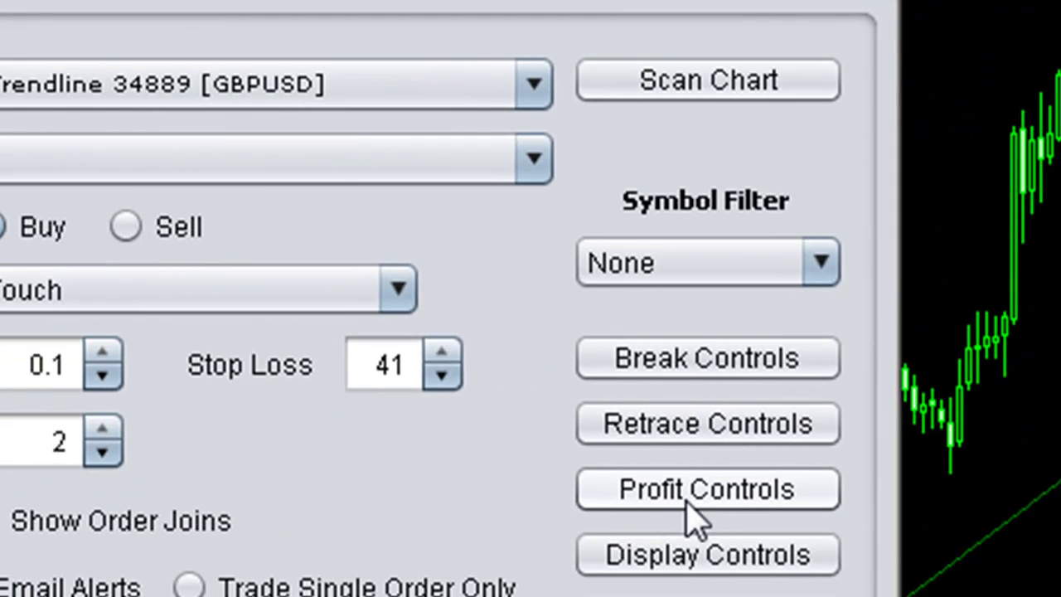
- Raise TP #1 to about 35 and TP #2 to 58 pips, then drag the TP1 Exit 61% line lower
click(676, 497)
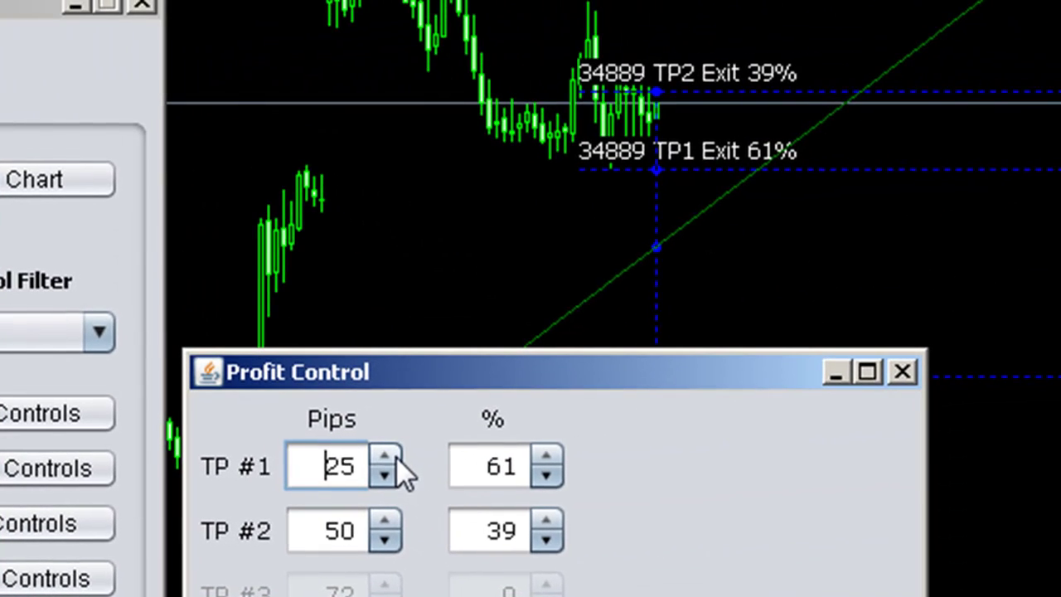
drag(390, 455, 390, 456)
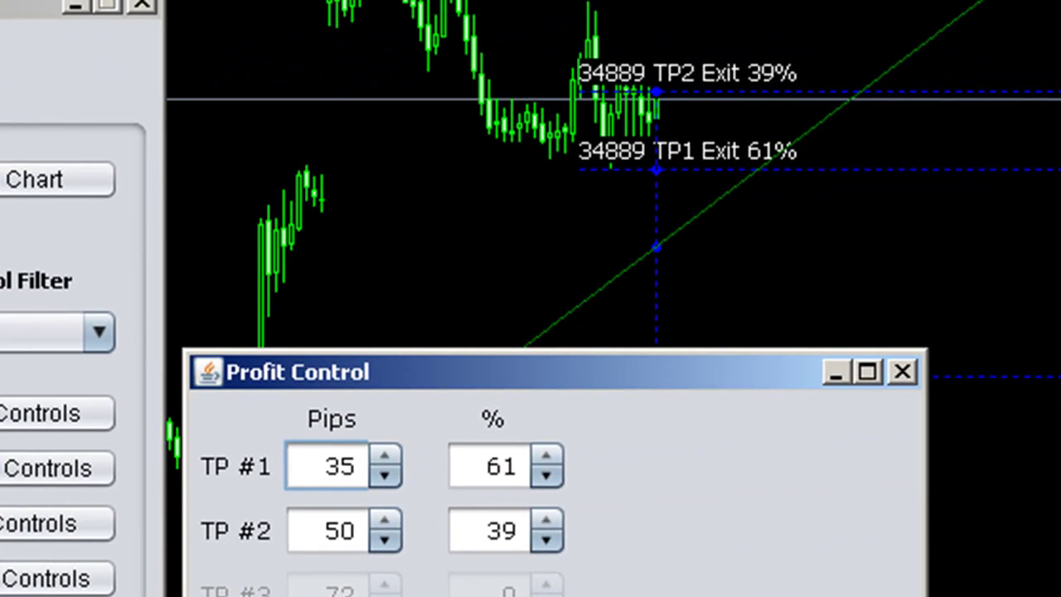
drag(385, 519, 385, 519)
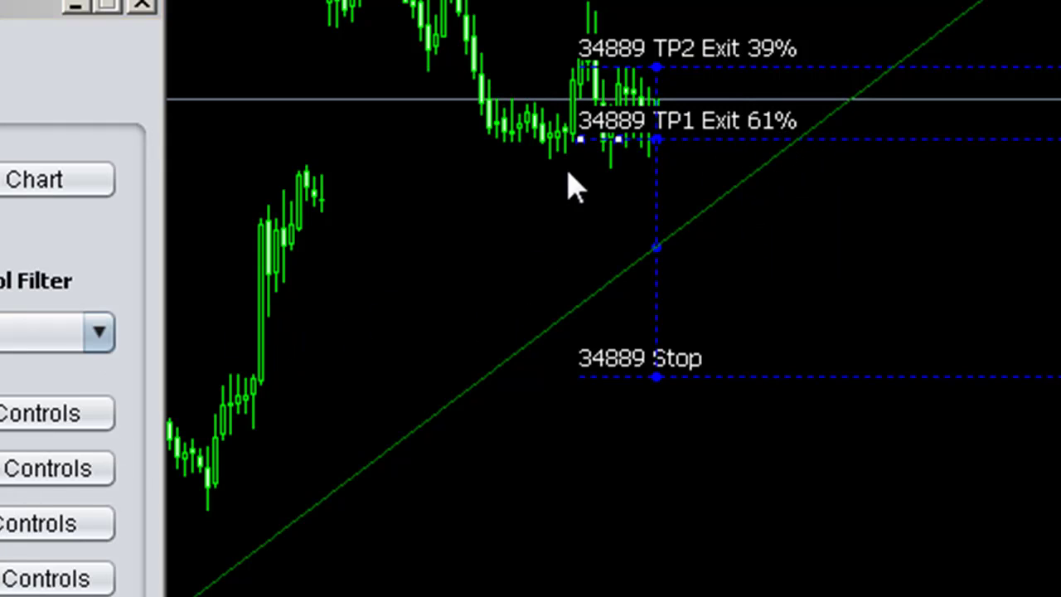
drag(612, 140, 623, 207)
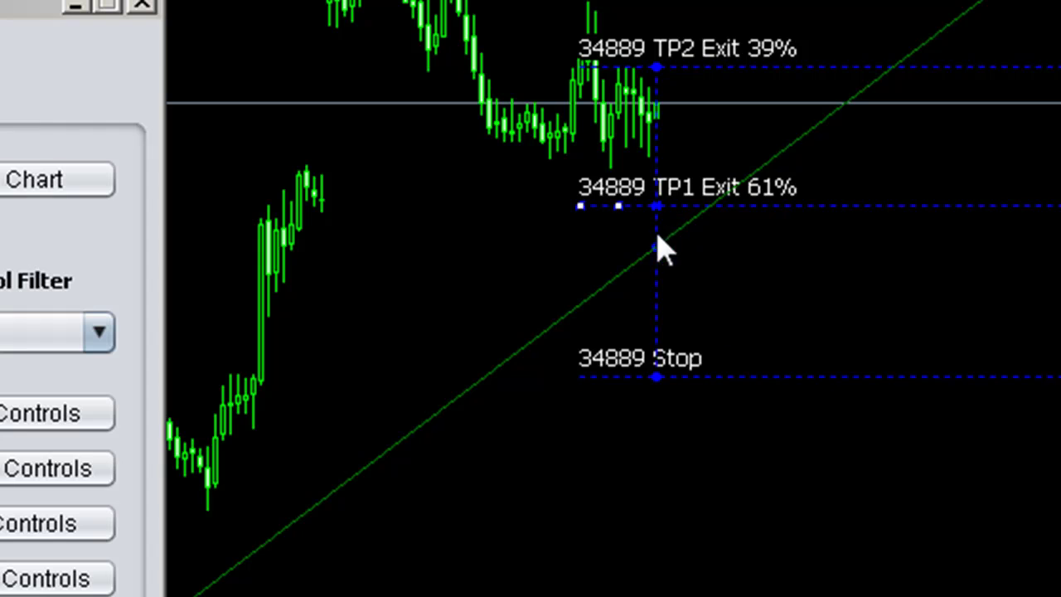
mouse_move(669, 214)
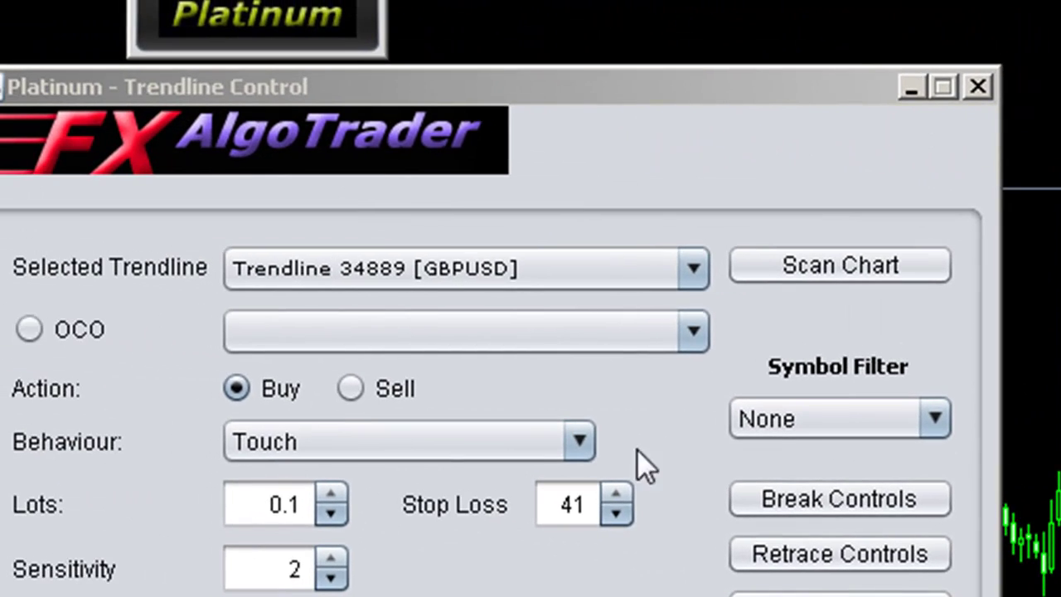
- Reselect Trendline 34889 and check that Profit Control shows TP #1 at 13 pips, then close it
click(209, 254)
click(223, 325)
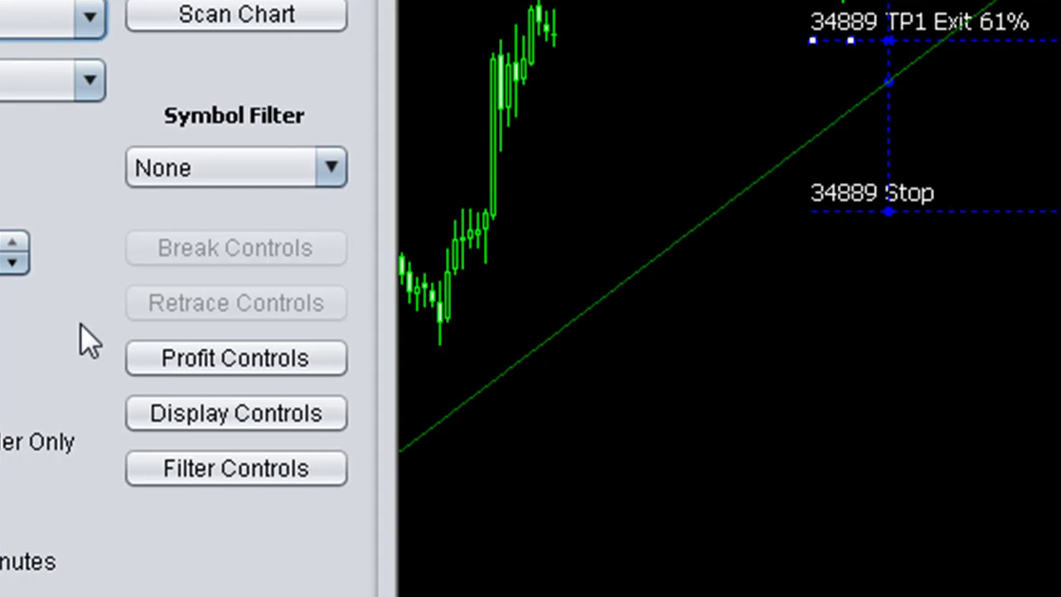
click(238, 358)
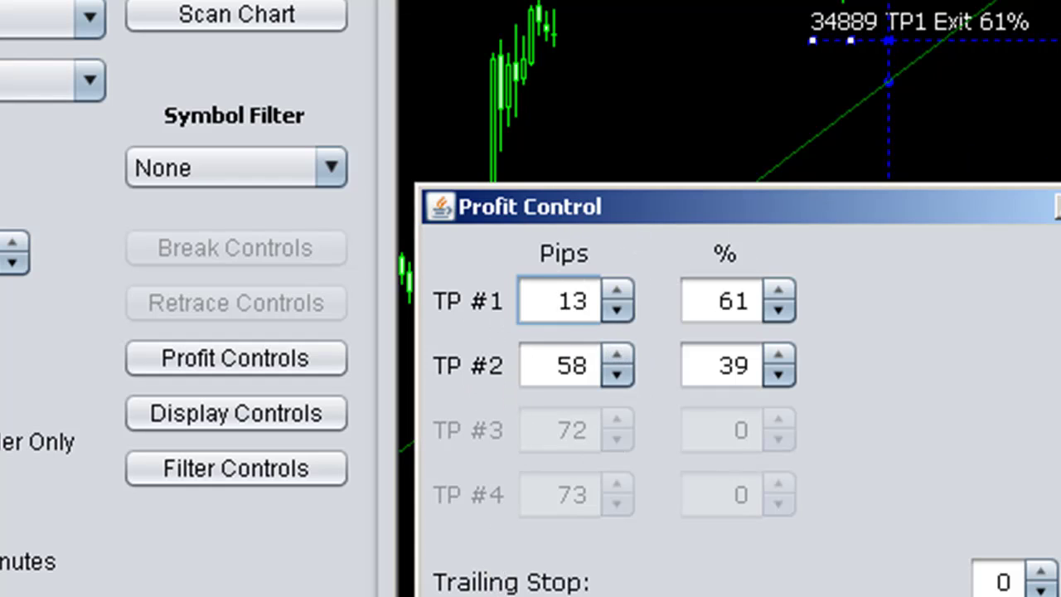
click(1059, 207)
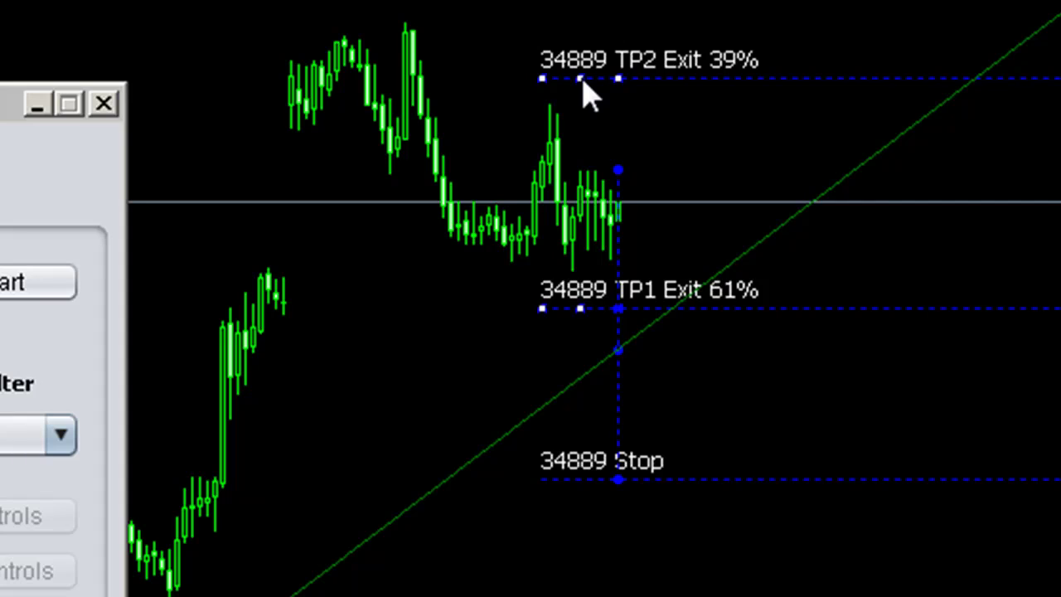
- Drag the TP2 Exit 39% line slightly higher on the chart
drag(584, 82, 584, 67)
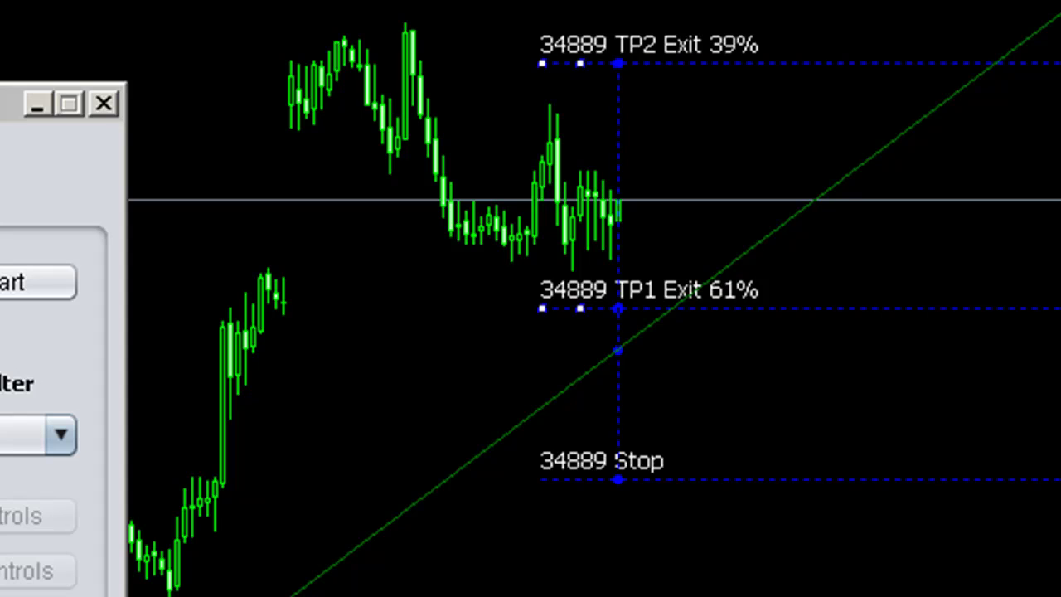
- Reselect Trendline 34889 so Profit Control picks up the moved line, showing TP #2 at 92 pips
click(57, 596)
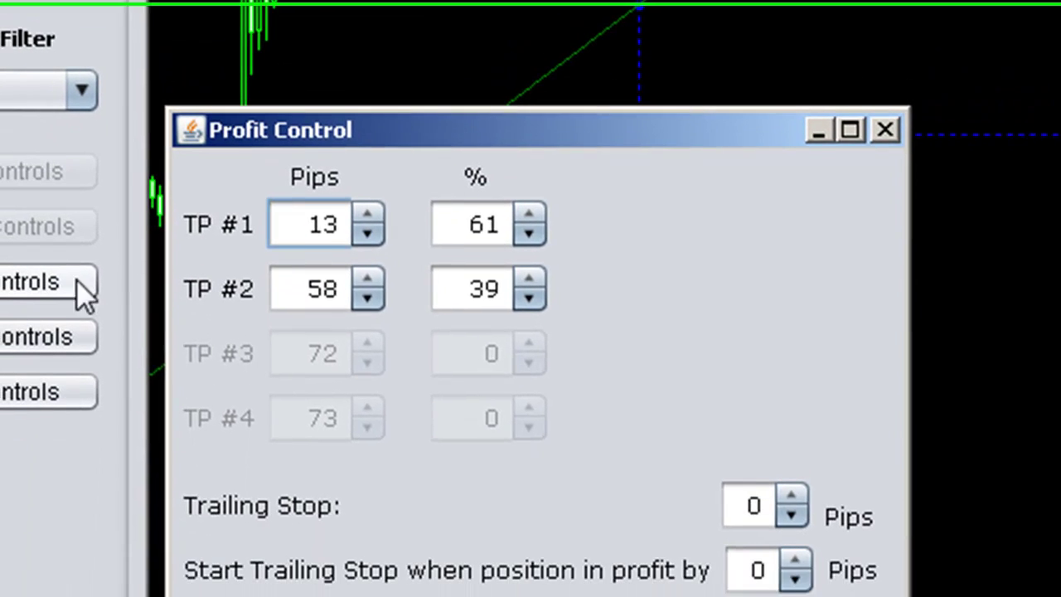
scroll(311, 290, down, 10)
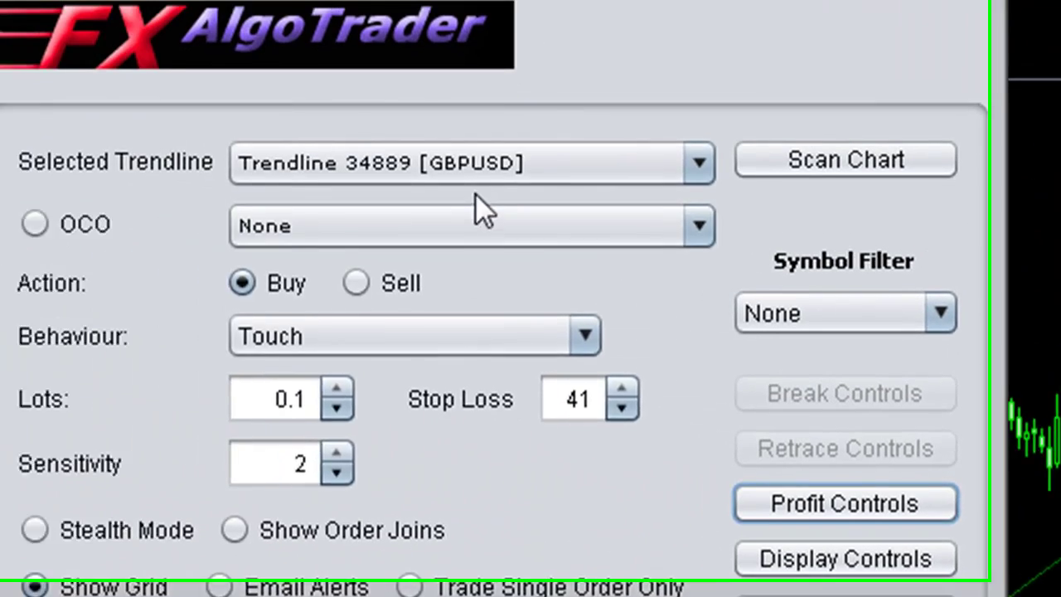
click(477, 170)
click(524, 248)
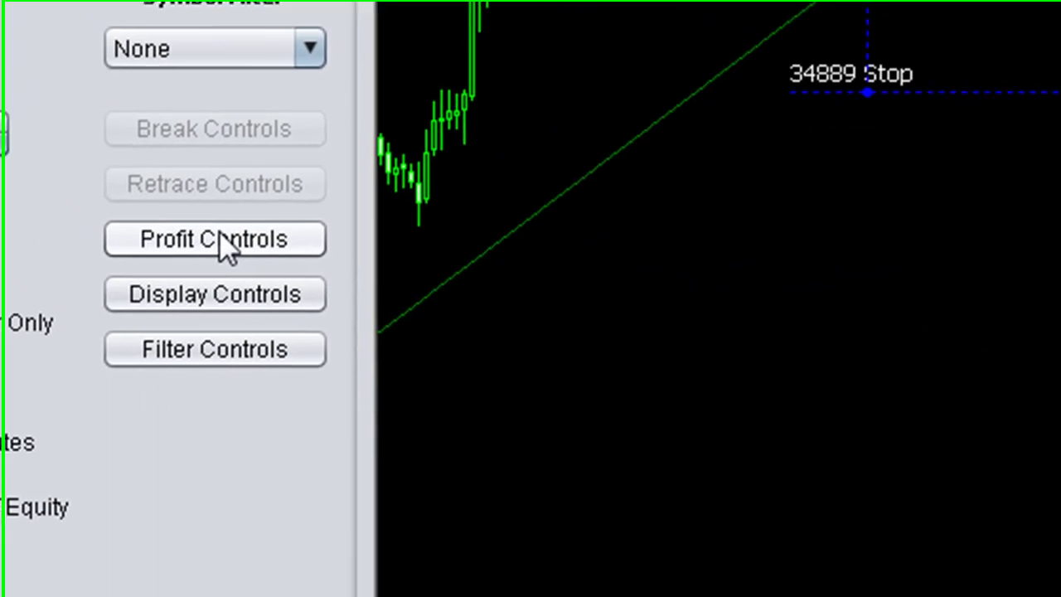
click(931, 530)
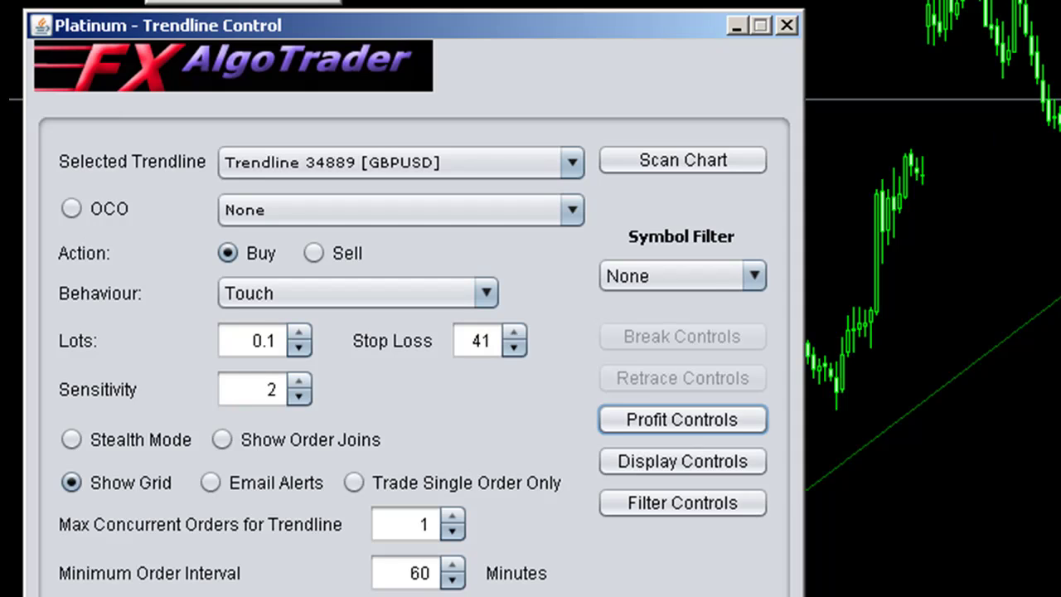
- Set TP #2 to 81 and TP #1 to 33 pips, then raise the Stop Loss to 51
click(639, 419)
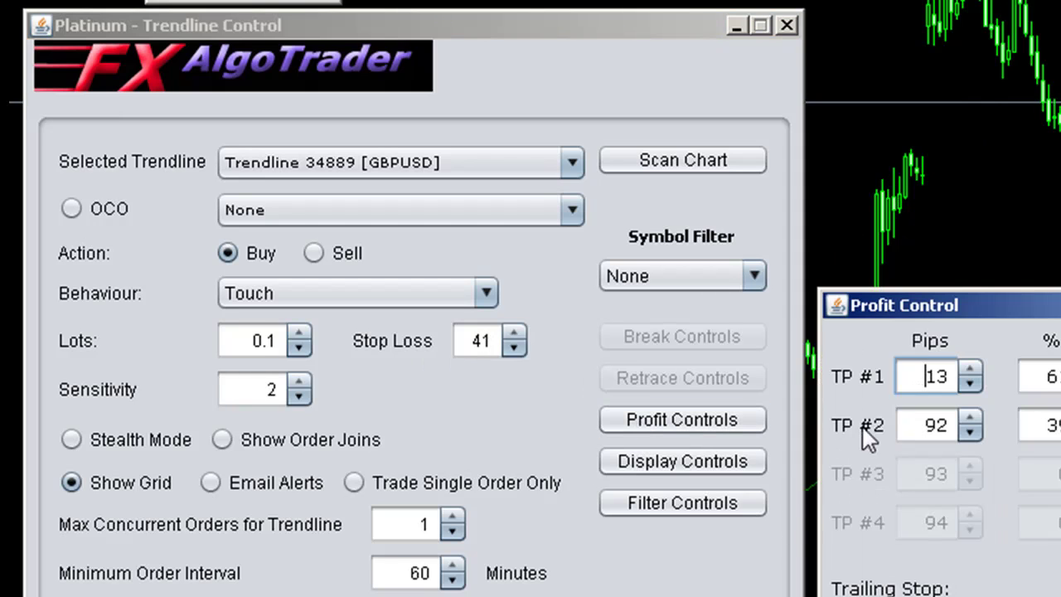
drag(969, 433, 970, 435)
drag(975, 372, 971, 369)
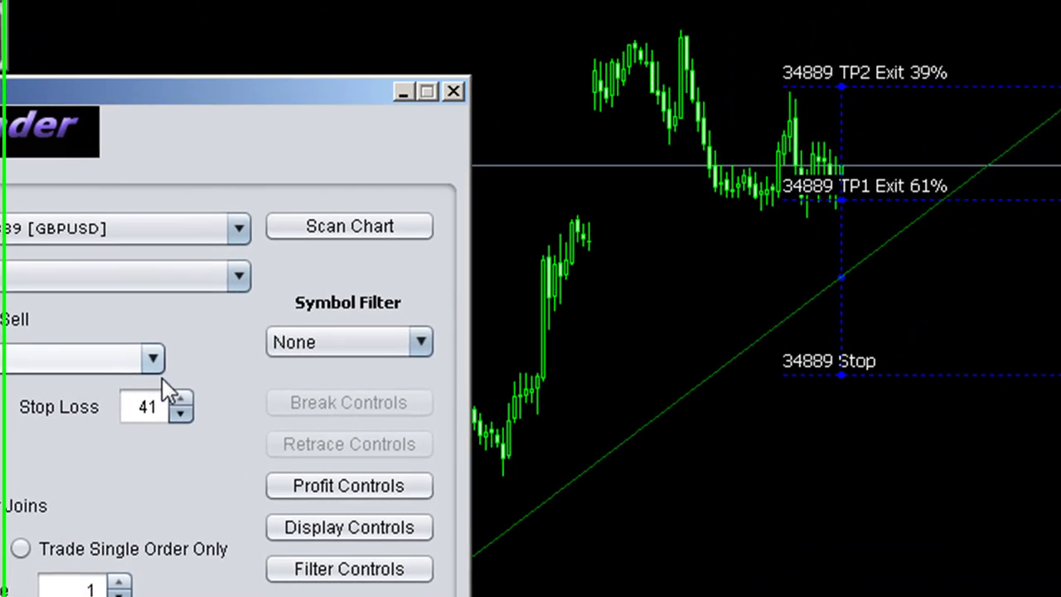
click(514, 333)
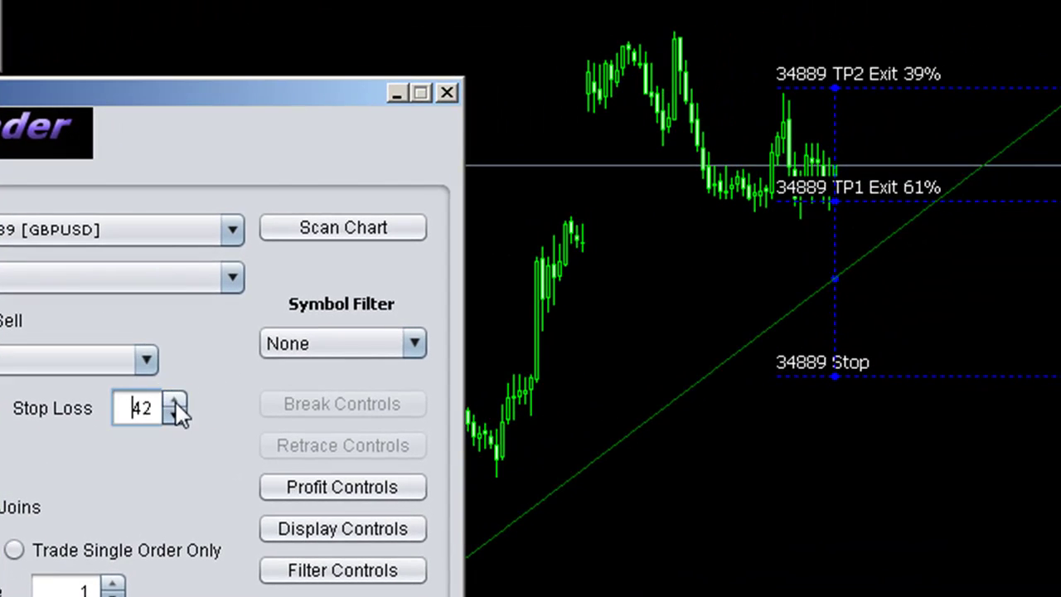
drag(175, 400, 175, 400)
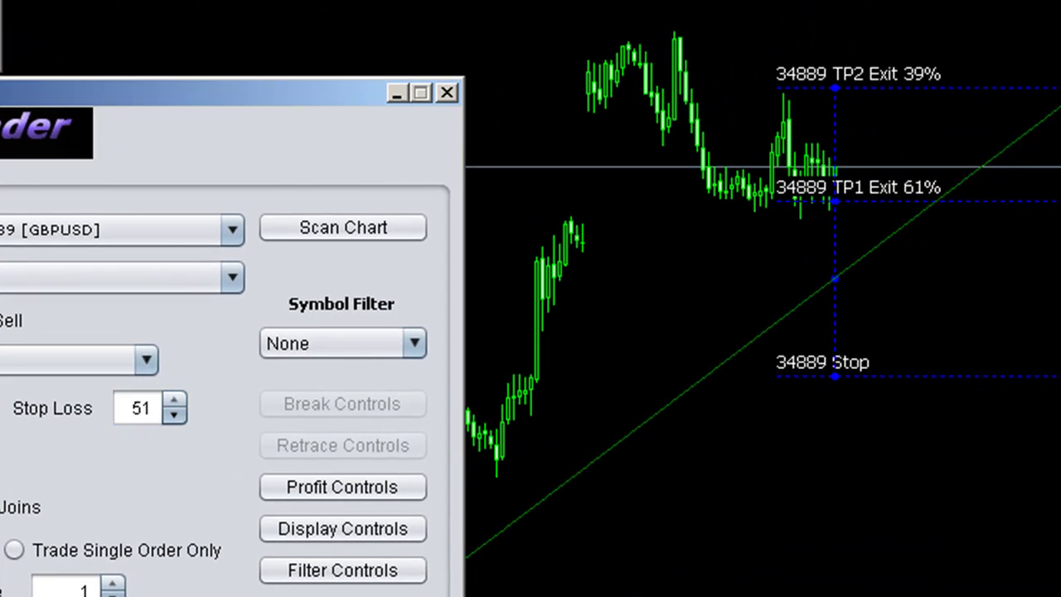